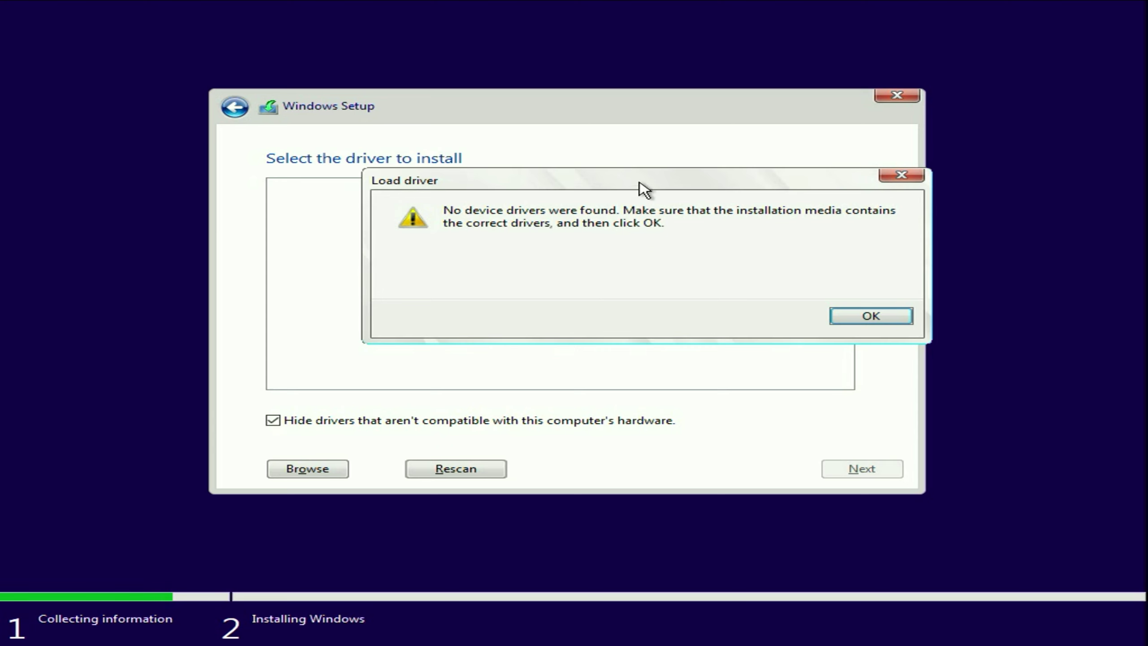
# Step: Dismiss the 'no device drivers were found' warning and ask to quit Windows Setup
pyautogui.moveTo(640, 180)
pyautogui.mouseDown()
pyautogui.moveTo(651, 214)
pyautogui.moveTo(640, 187)
pyautogui.mouseUp()
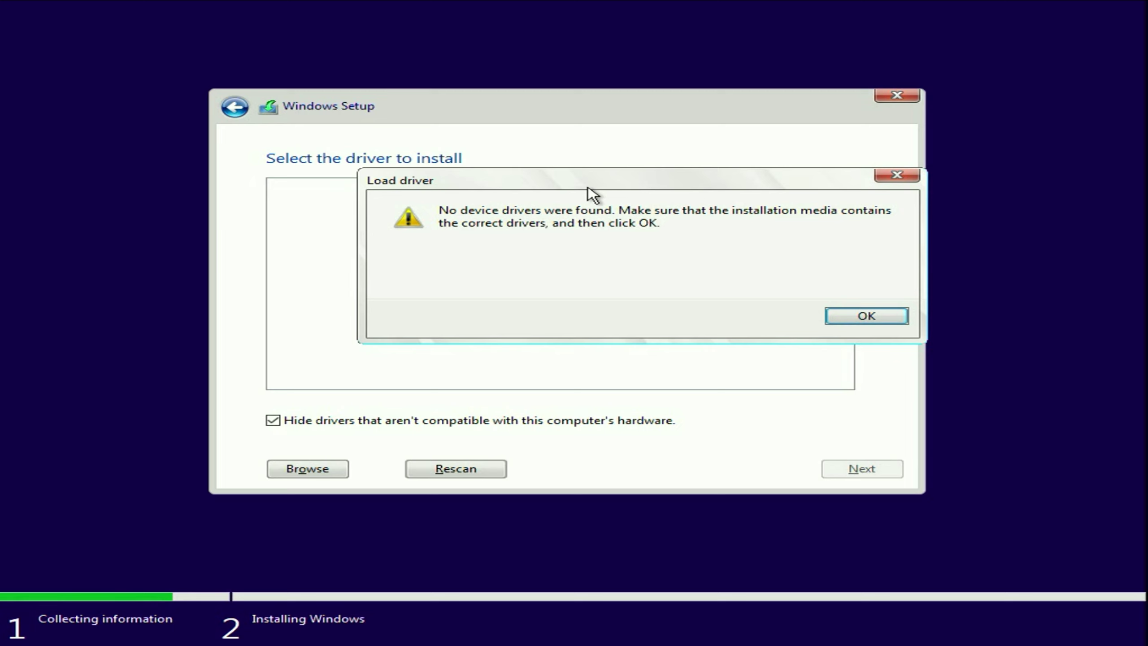
pyautogui.moveTo(638, 188); pyautogui.dragTo(639, 180)
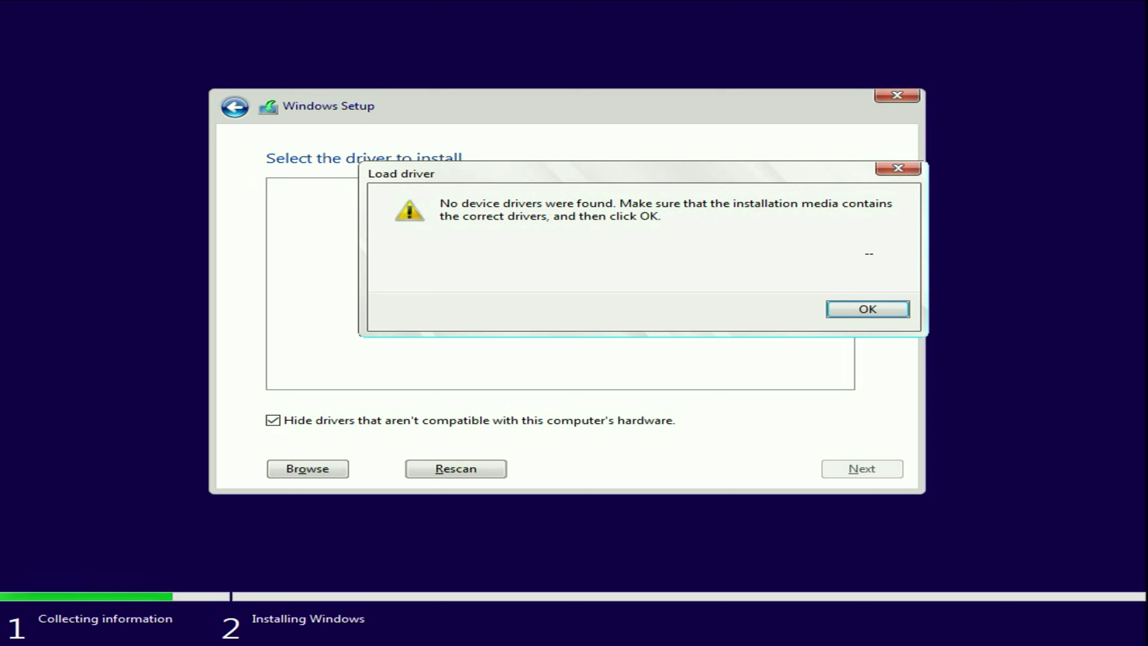
pyautogui.moveTo(656, 180); pyautogui.dragTo(653, 189)
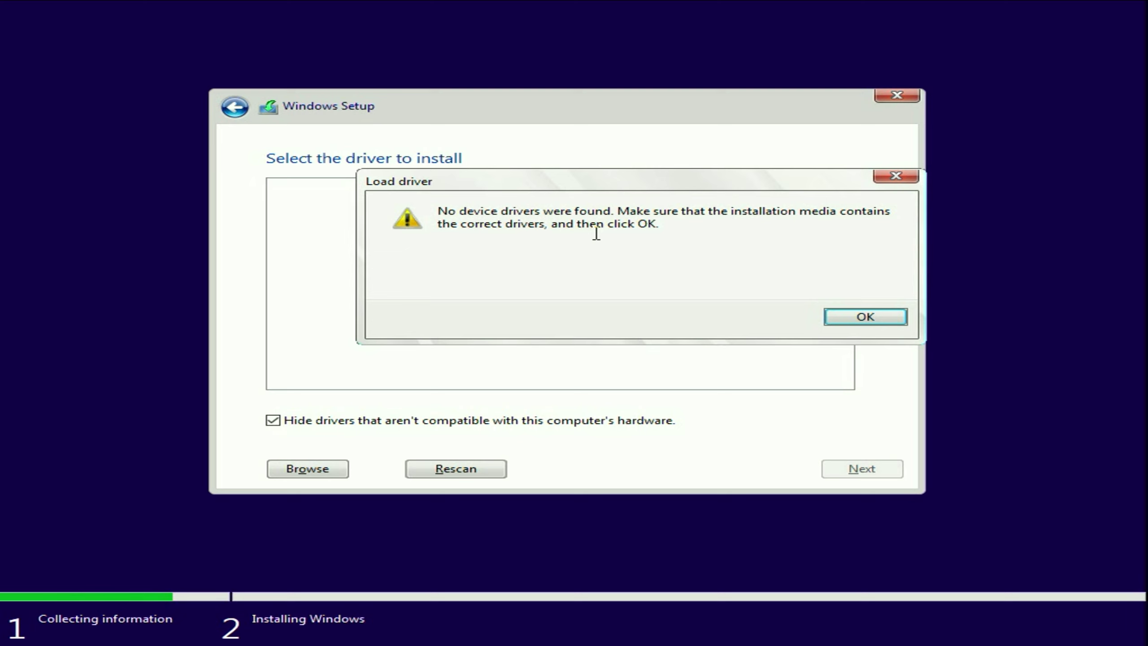
pyautogui.click(894, 177)
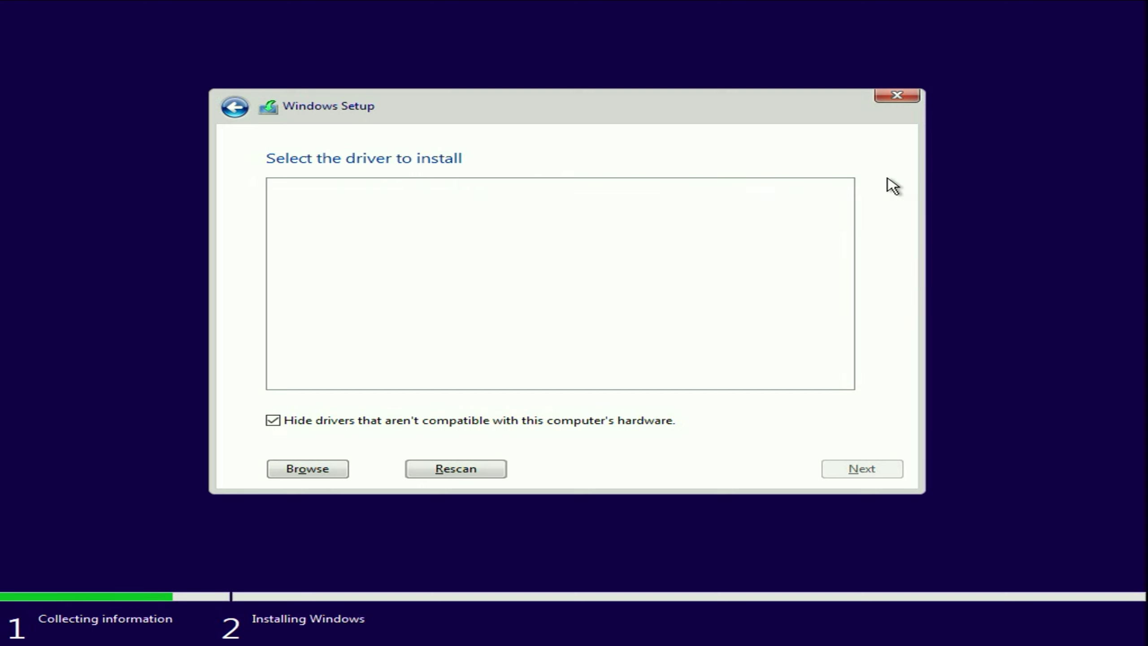
pyautogui.click(898, 96)
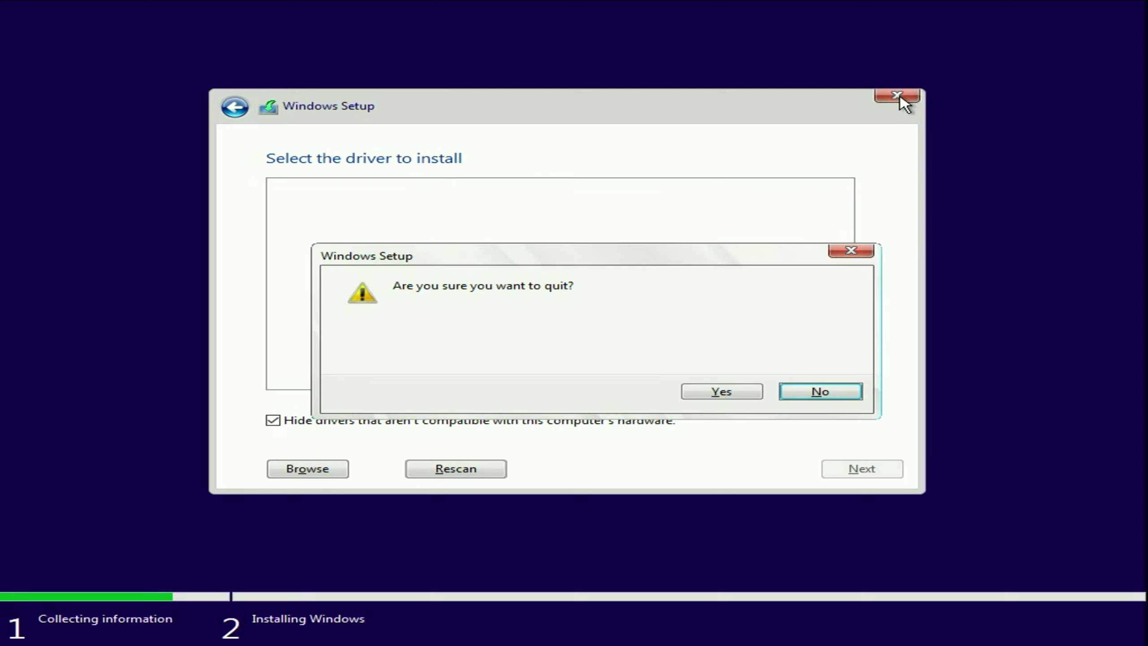
# Step: Confirm quitting Setup and launch Command Prompt from Troubleshoot's Advanced options
pyautogui.click(721, 392)
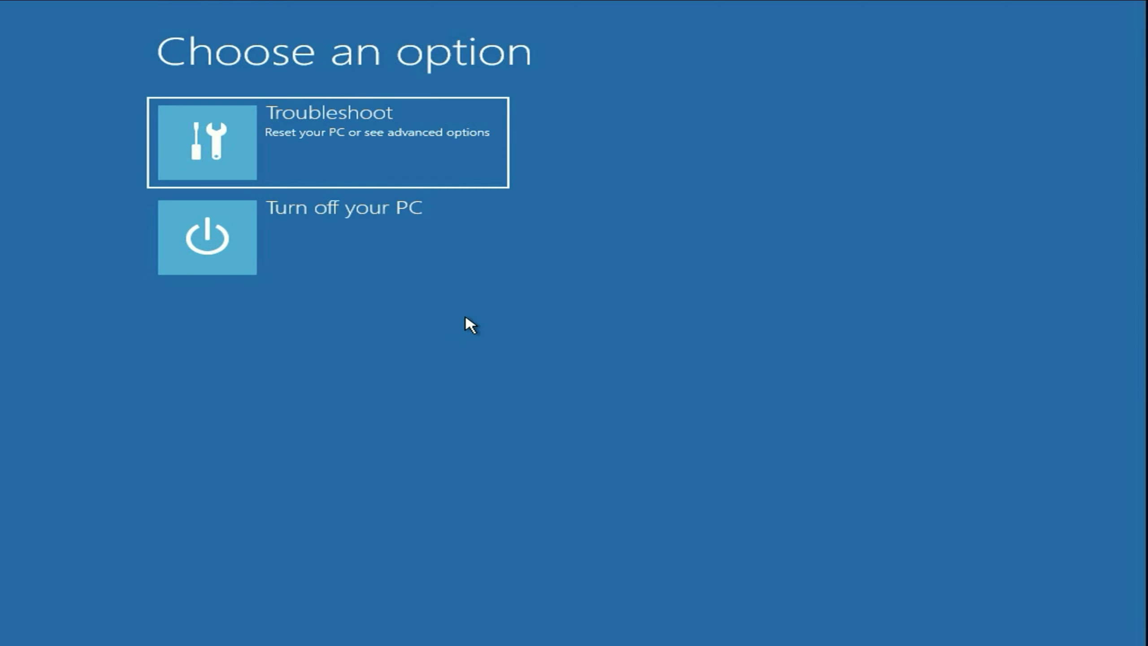
pyautogui.click(397, 154)
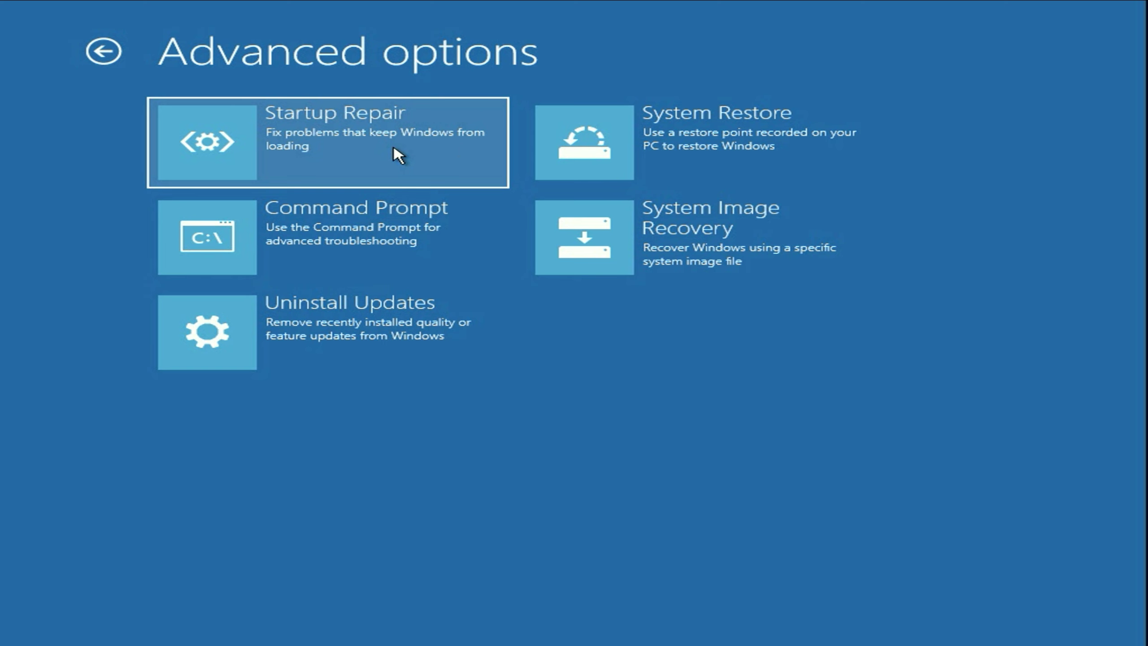
pyautogui.click(334, 242)
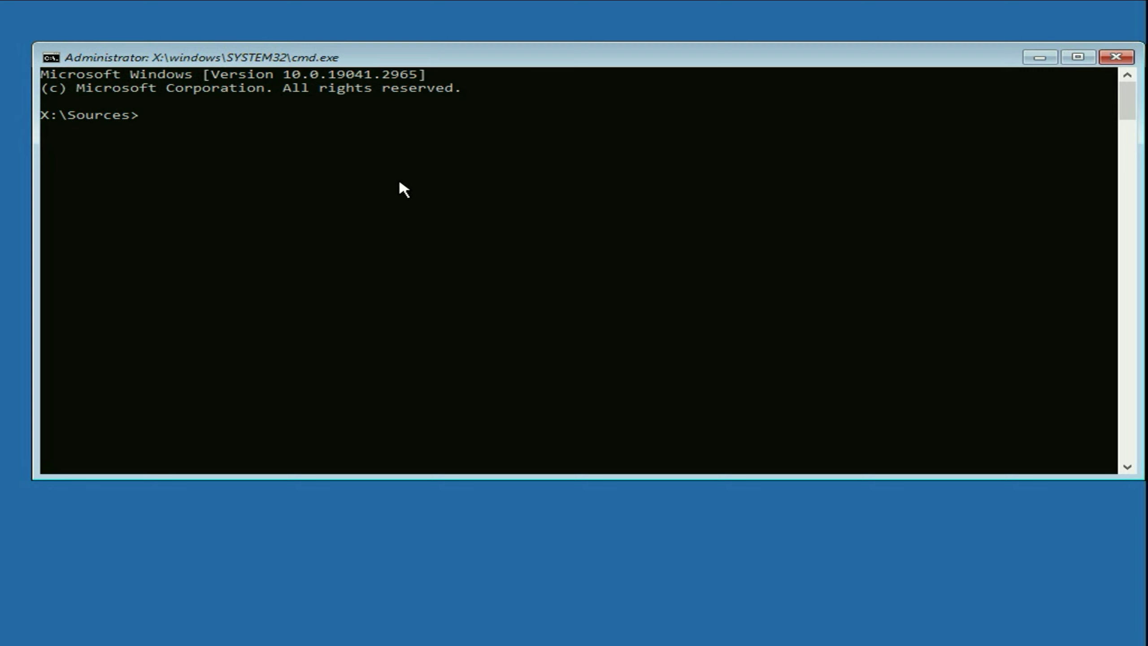
pyautogui.write('diskp')
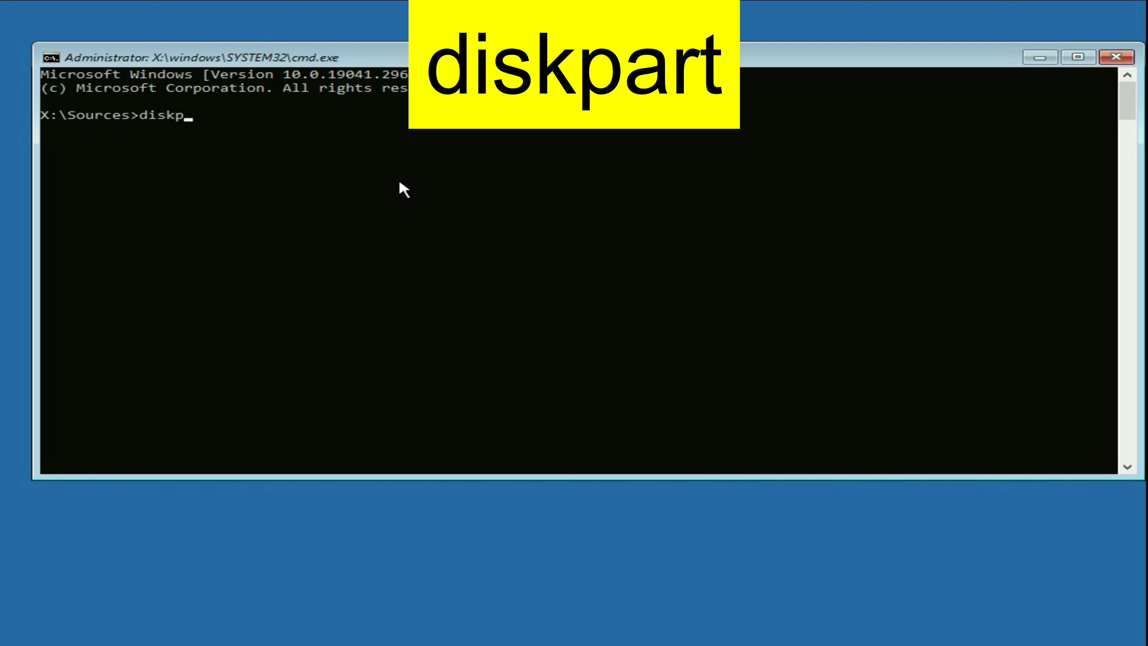
pyautogui.write('art')
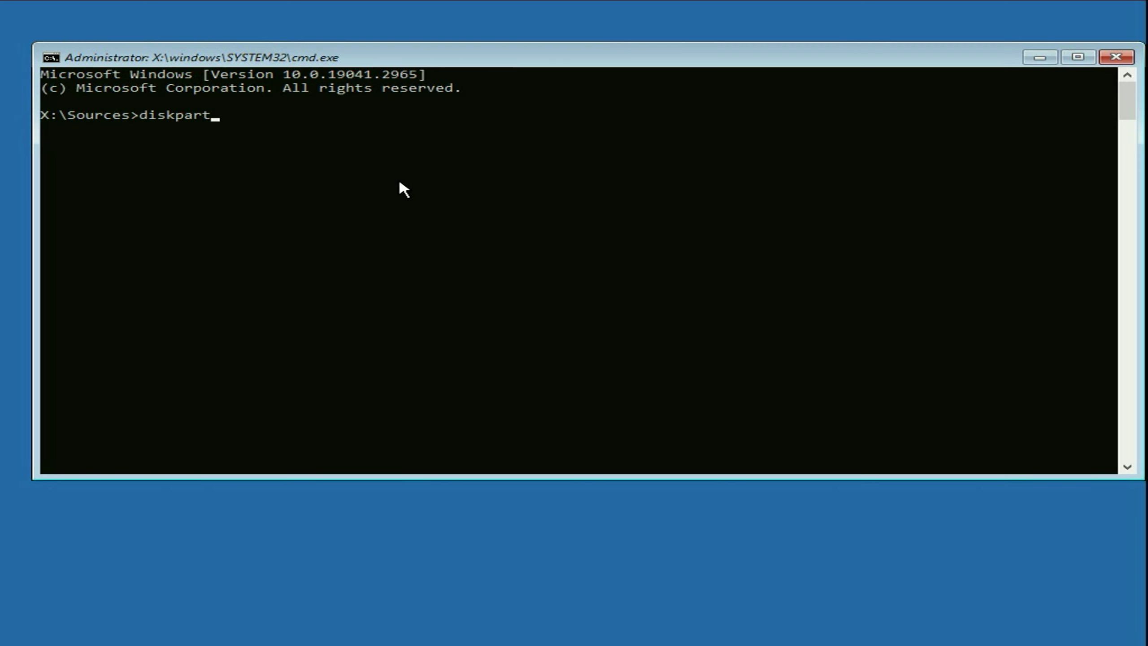
# Step: Run diskpart, then 'list disk' to show the 300 GB and 7633 MB disks
pyautogui.press('Return')
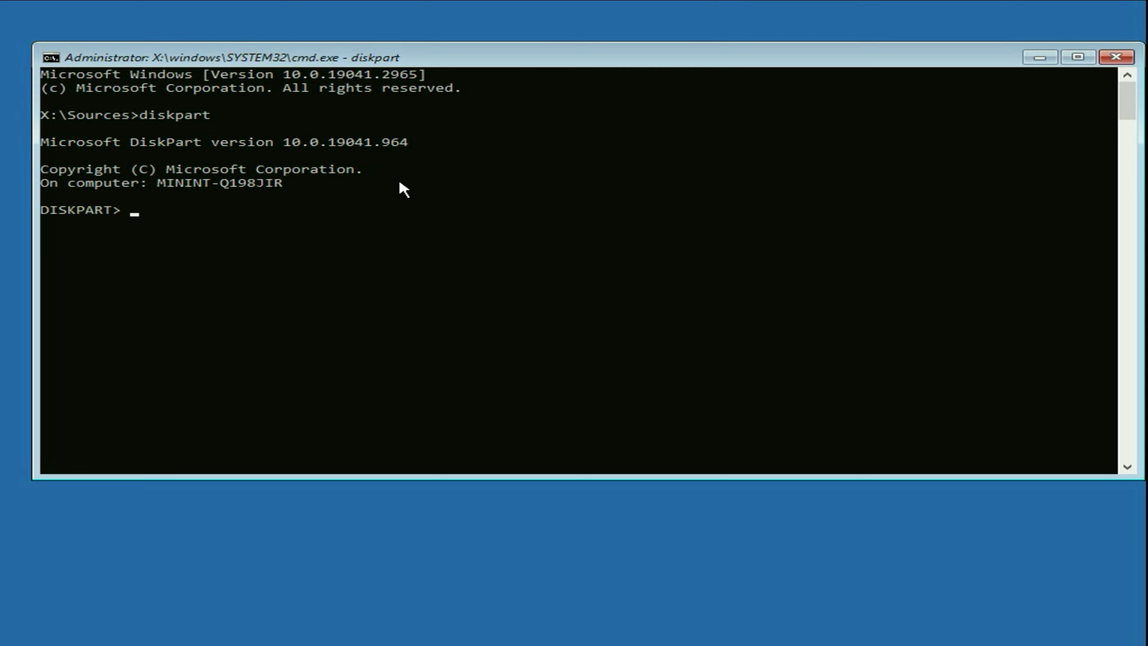
pyautogui.write('list')
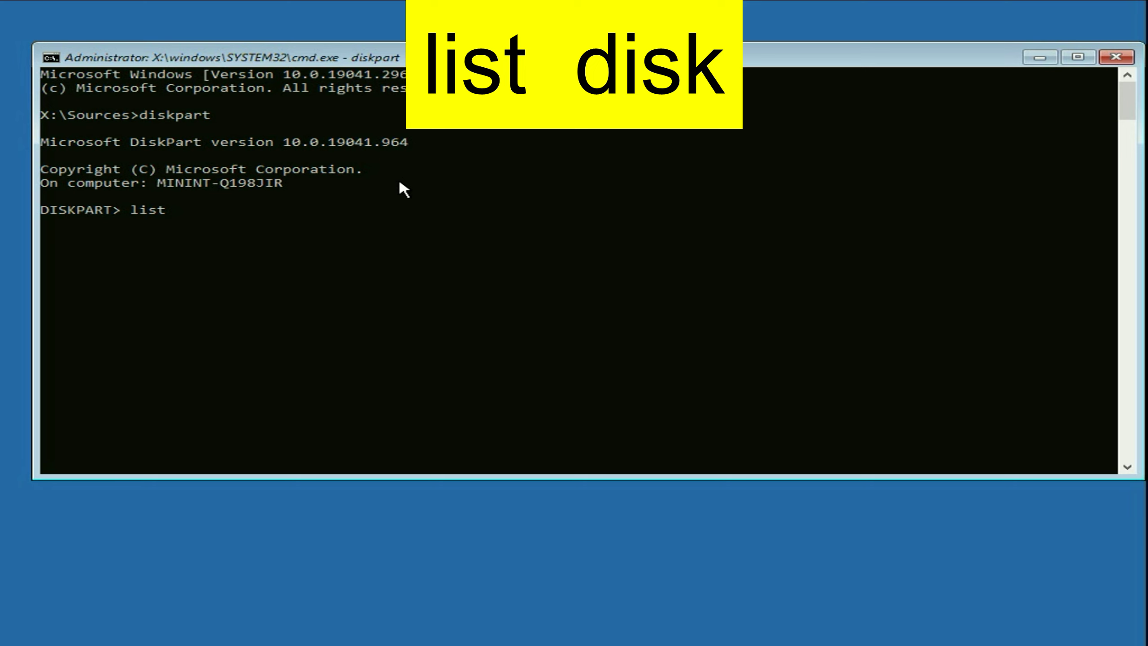
pyautogui.write(' disk')
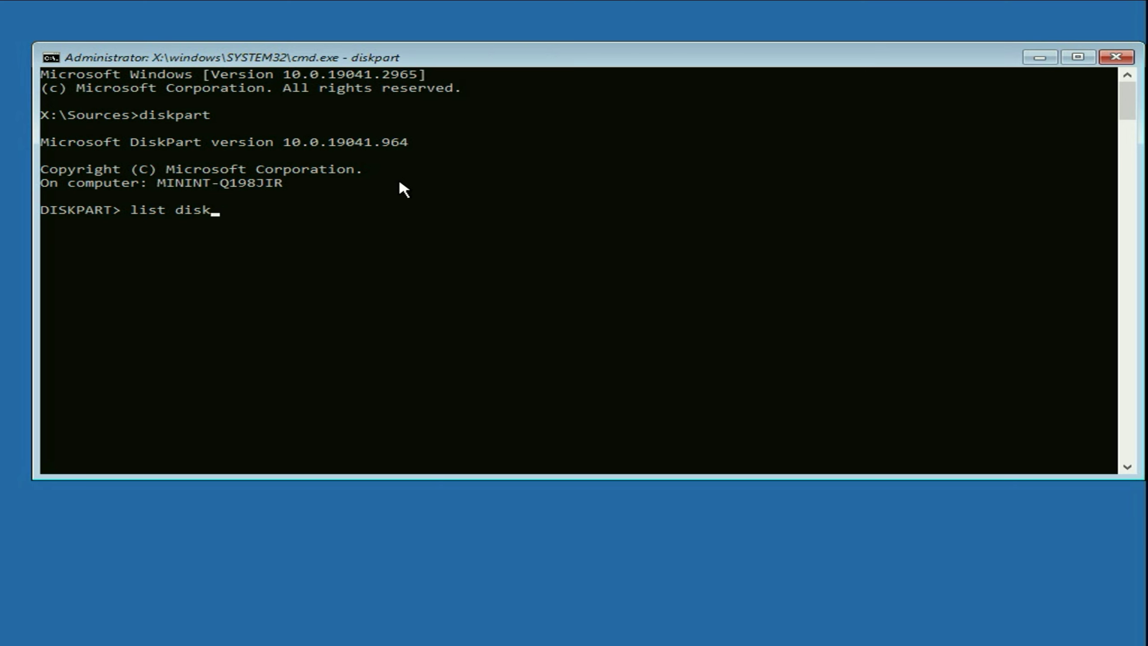
pyautogui.press('Return')
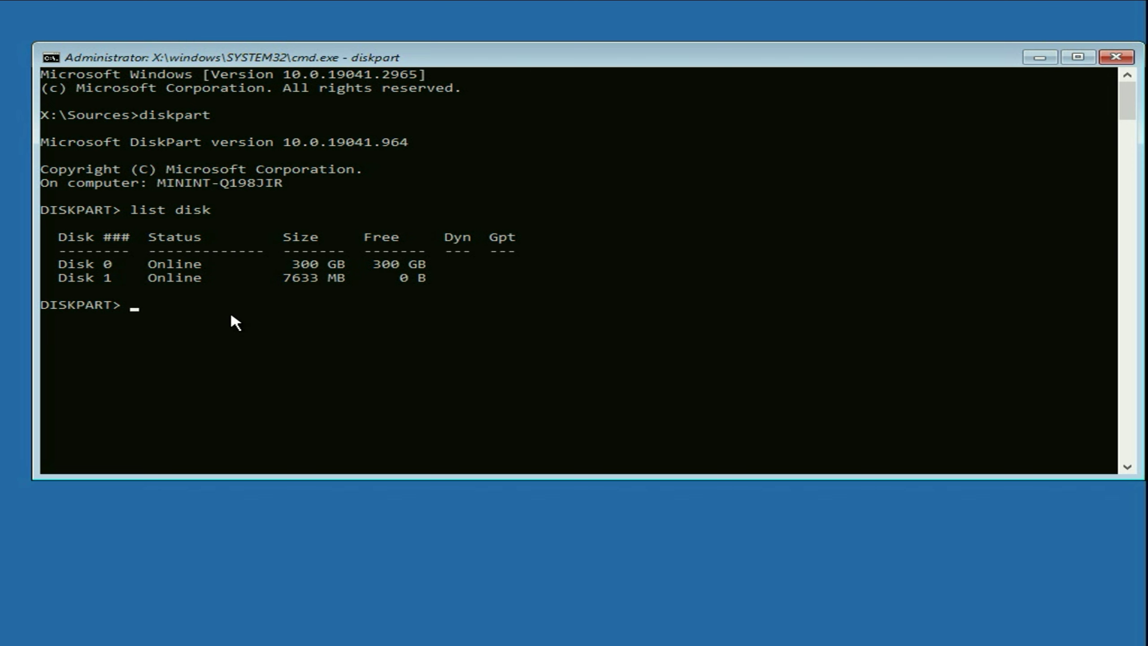
pyautogui.write('se')
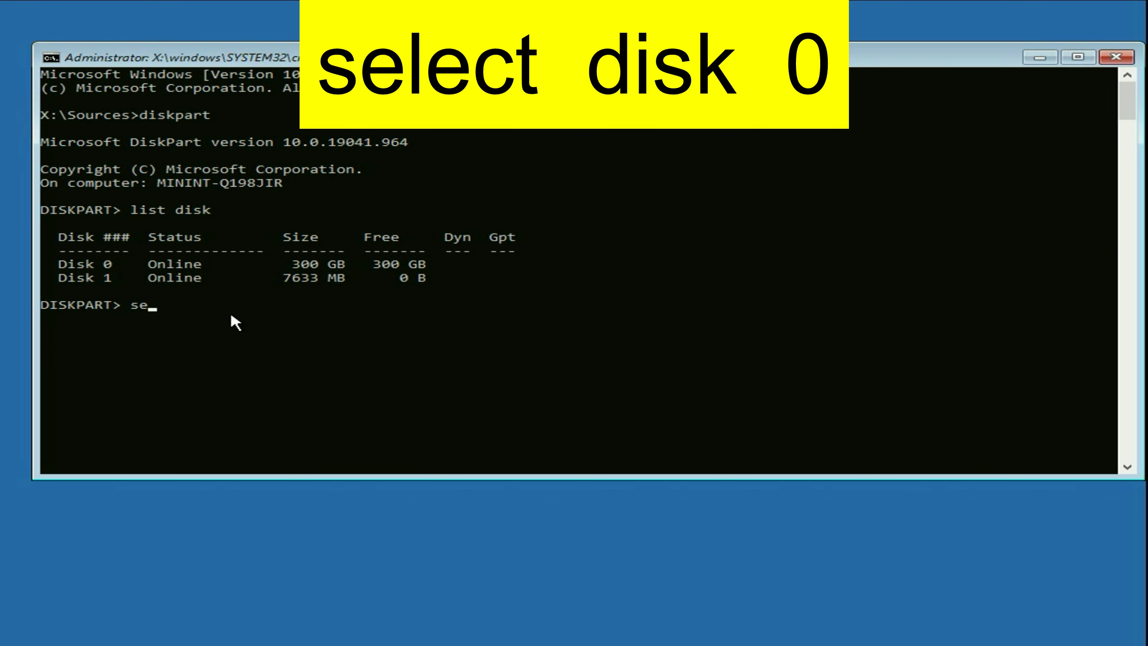
pyautogui.write('lect disk')
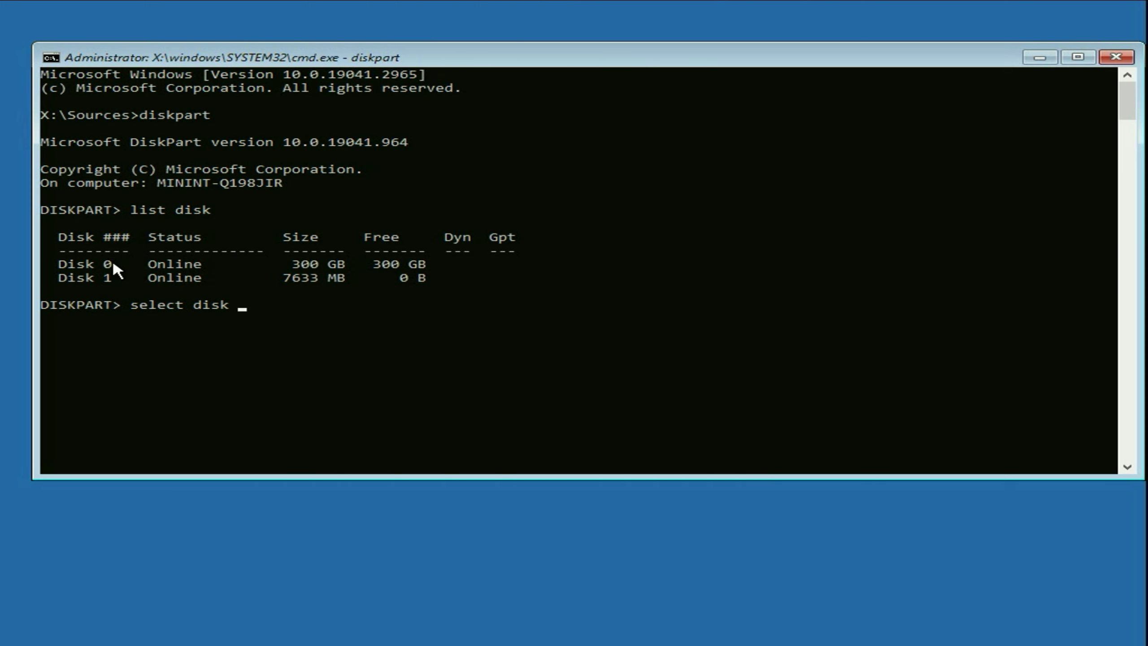
pyautogui.write('0')
# Step: Run 'select disk 0' to target the 300 GB drive
pyautogui.press('Return')
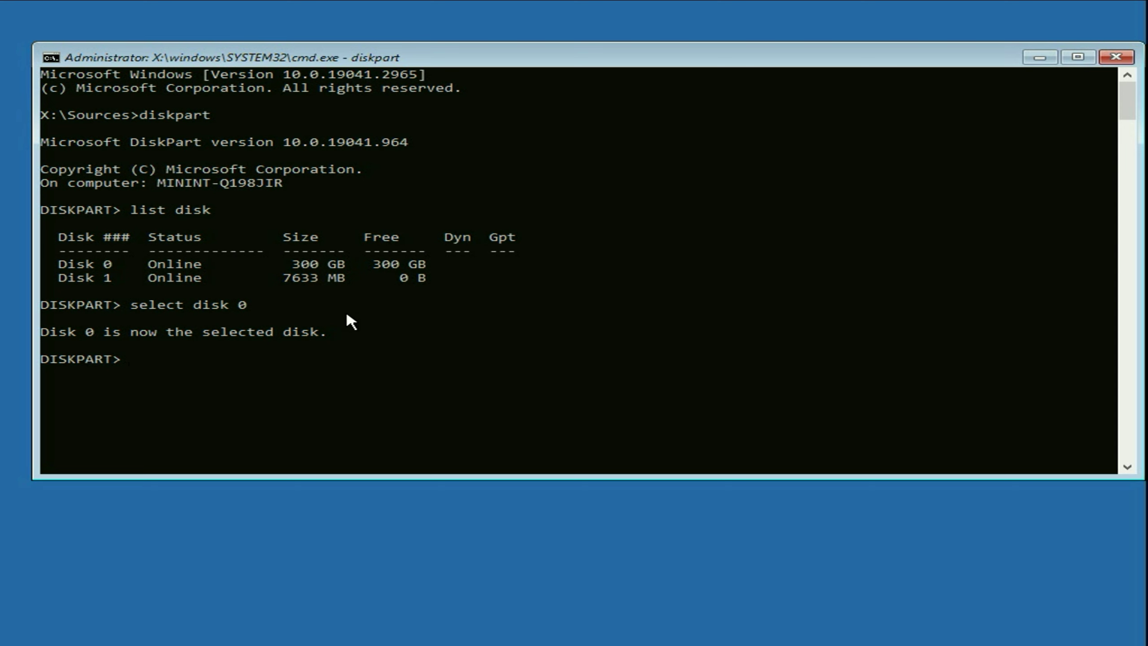
pyautogui.write('clean')
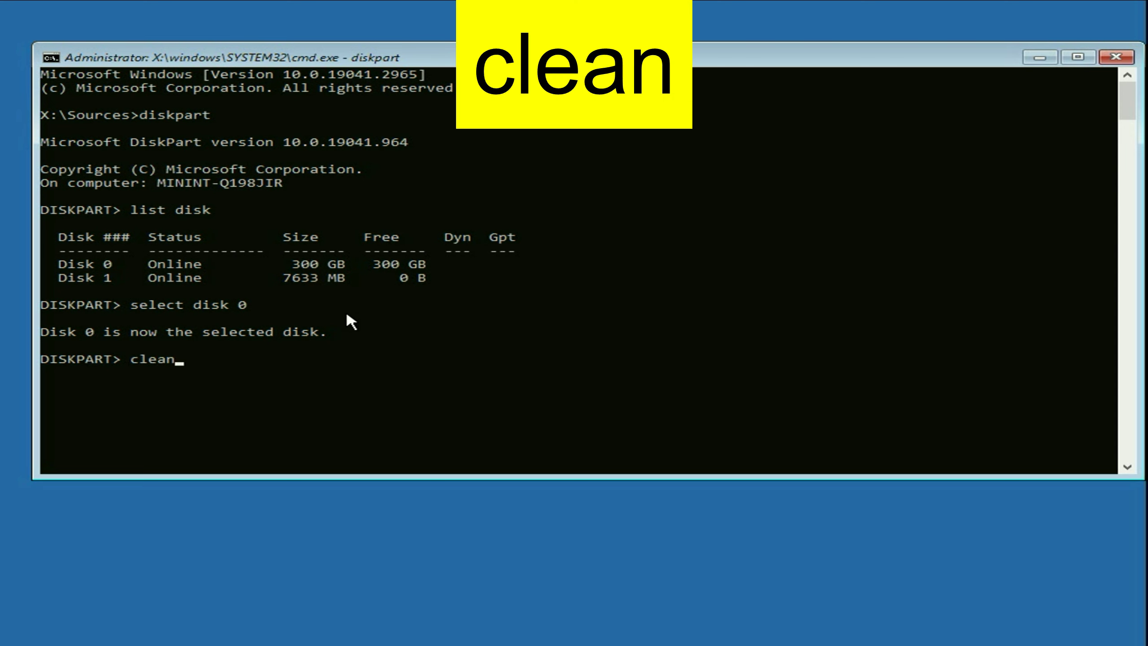
# Step: Run 'clean' on Disk 0, then 'create partition primary'
pyautogui.press('Return')
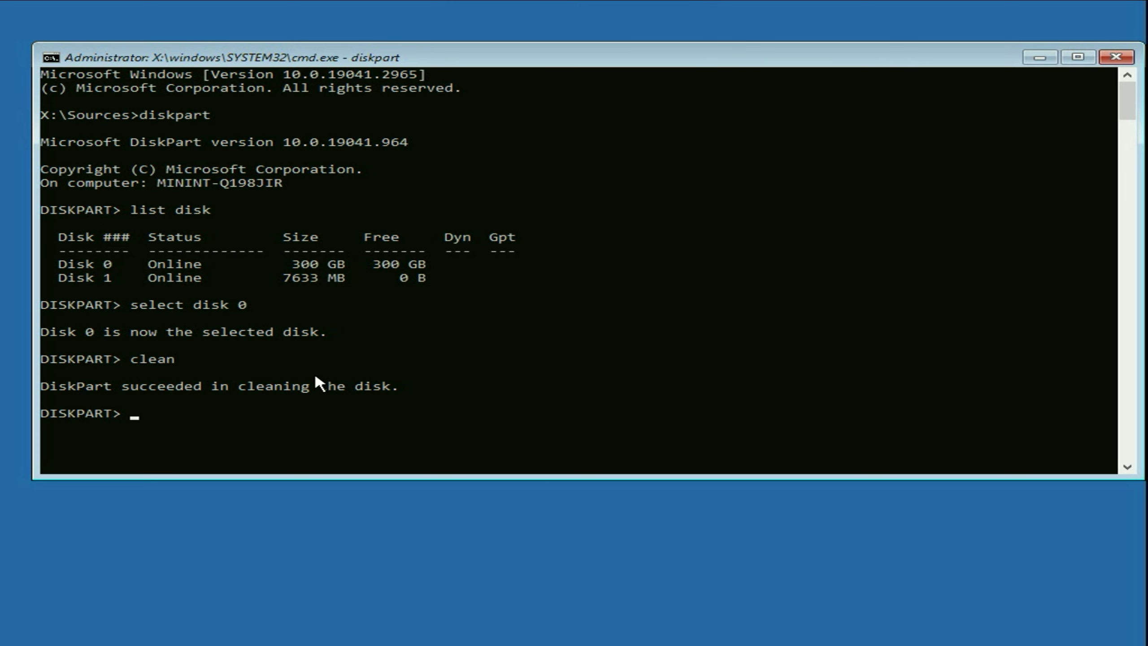
pyautogui.write('crea')
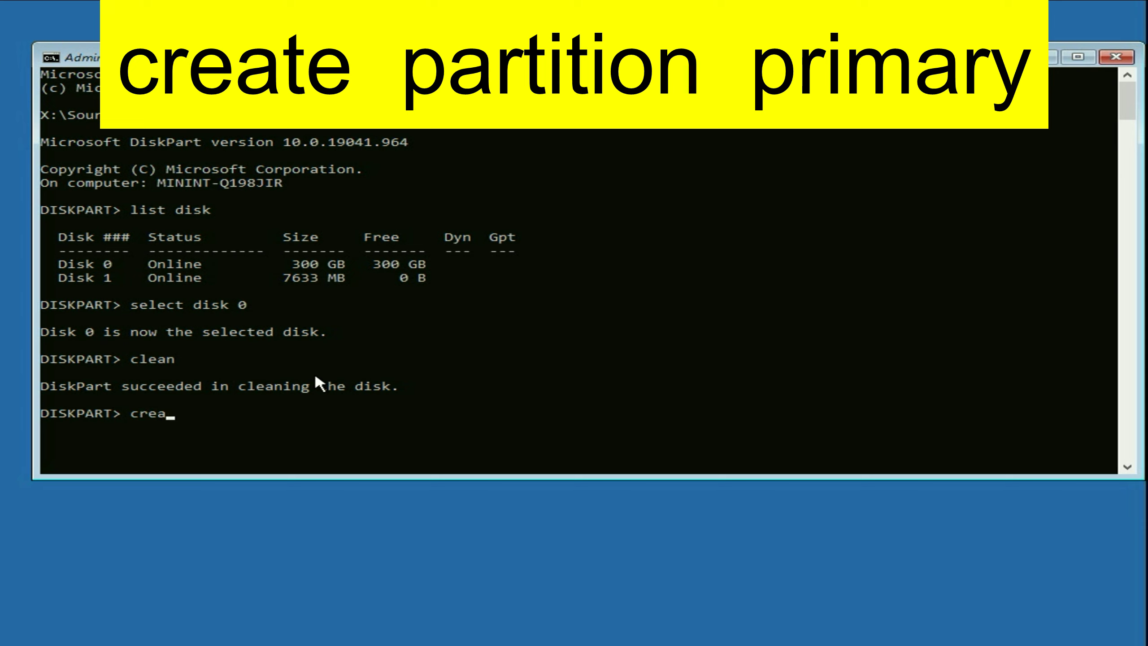
pyautogui.write('te par')
pyautogui.write('tition ')
pyautogui.write('prima')
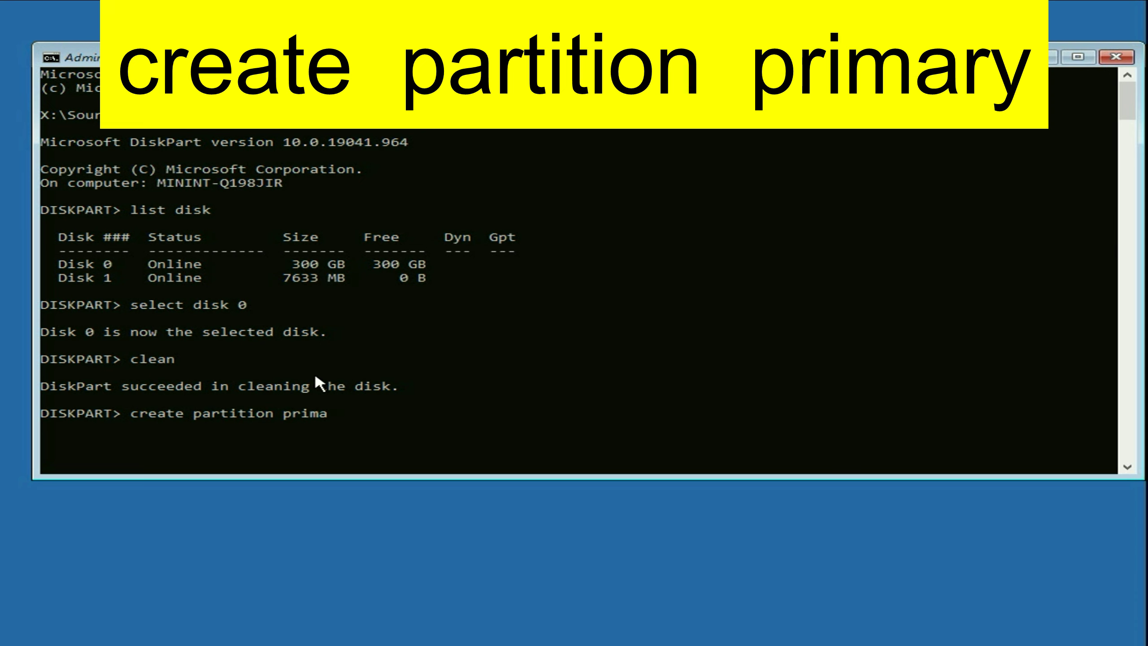
pyautogui.write('ry')
pyautogui.press('Return')
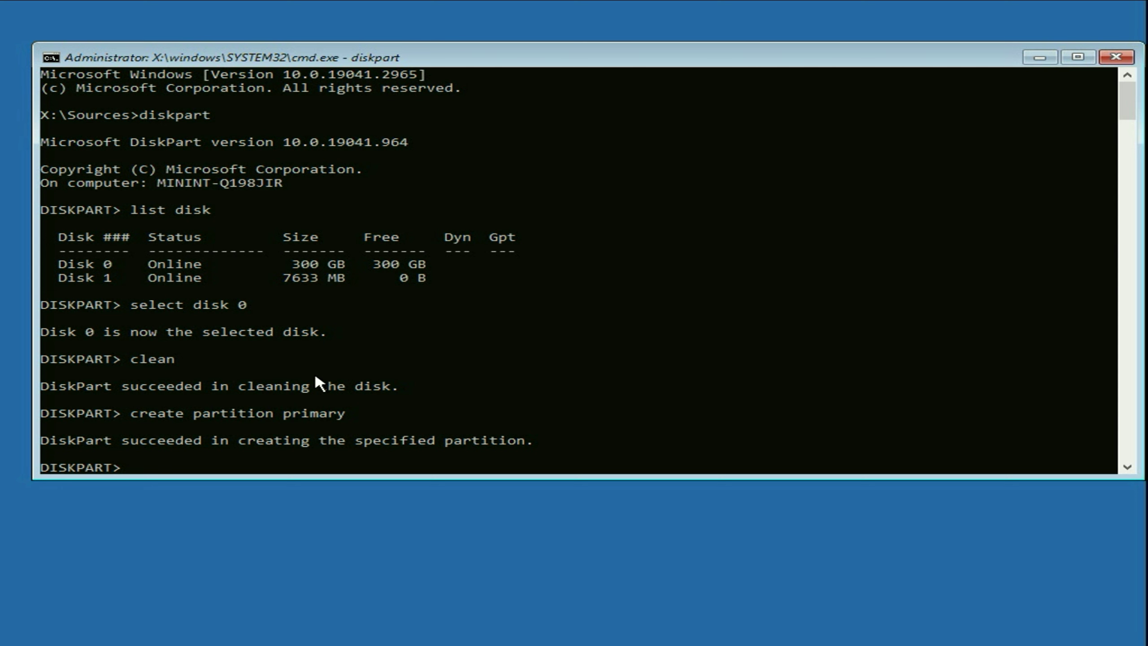
pyautogui.write('for')
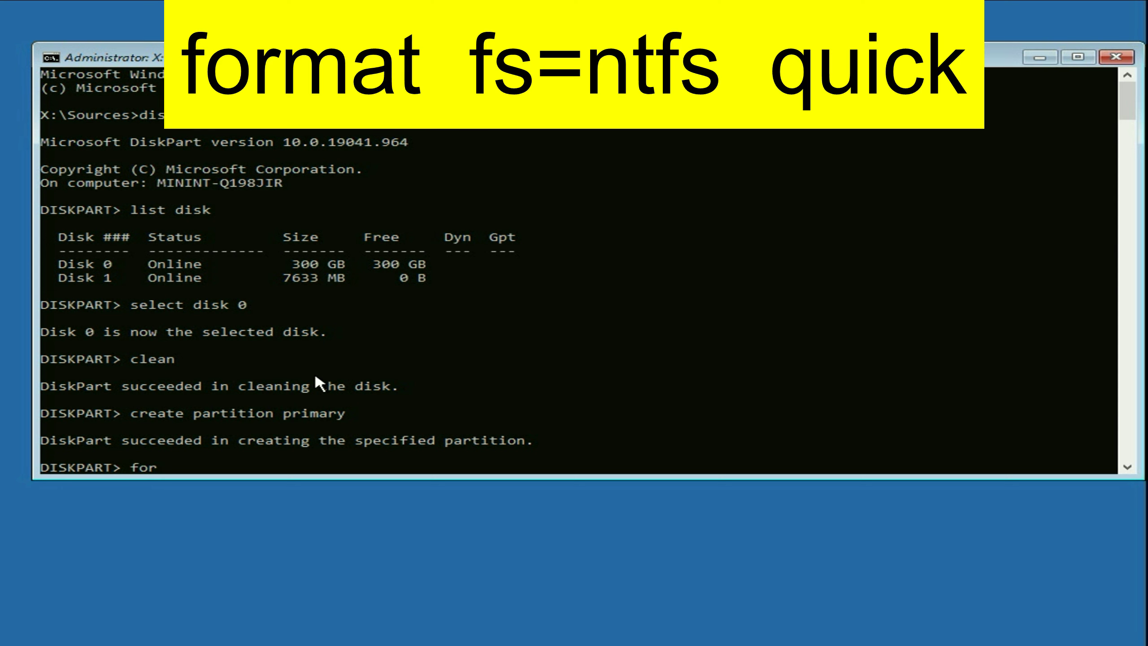
pyautogui.write('mat f')
pyautogui.write('s=')
pyautogui.write('s')
# Step: Correct typos and run 'format fs=ntfs quick' on the new partition
pyautogui.press('BackSpace')
pyautogui.write('ntfs')
pyautogui.write(' q')
pyautogui.write('u')
pyautogui.press('BackSpace')
pyautogui.press('BackSpace')
pyautogui.write('q')
pyautogui.write('uick')
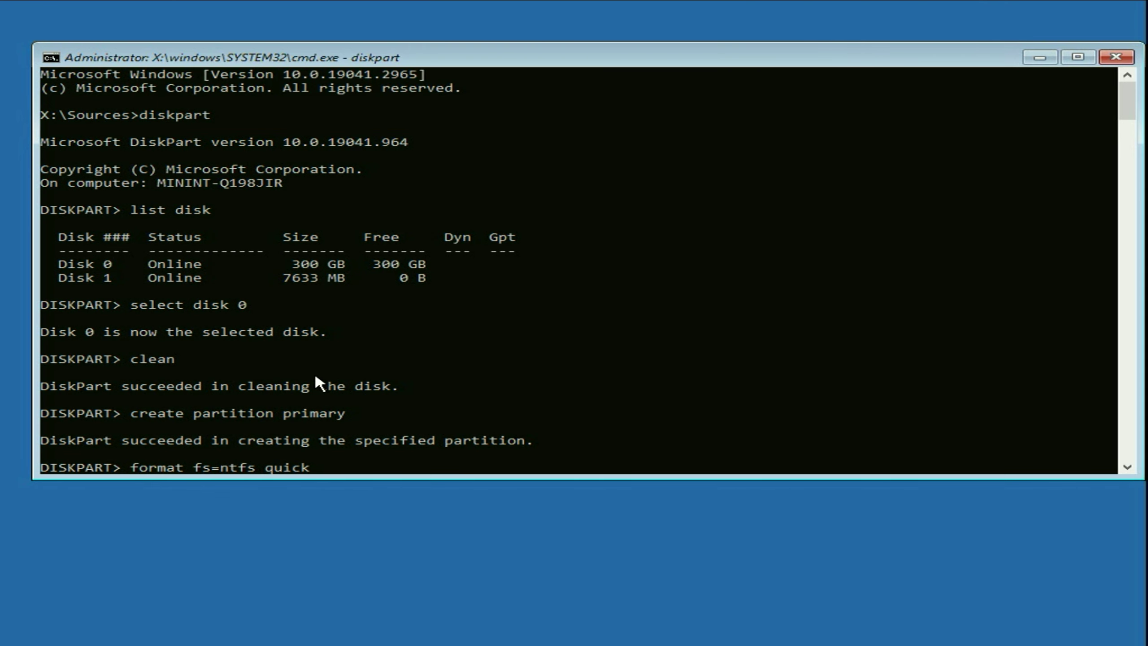
pyautogui.press('Return')
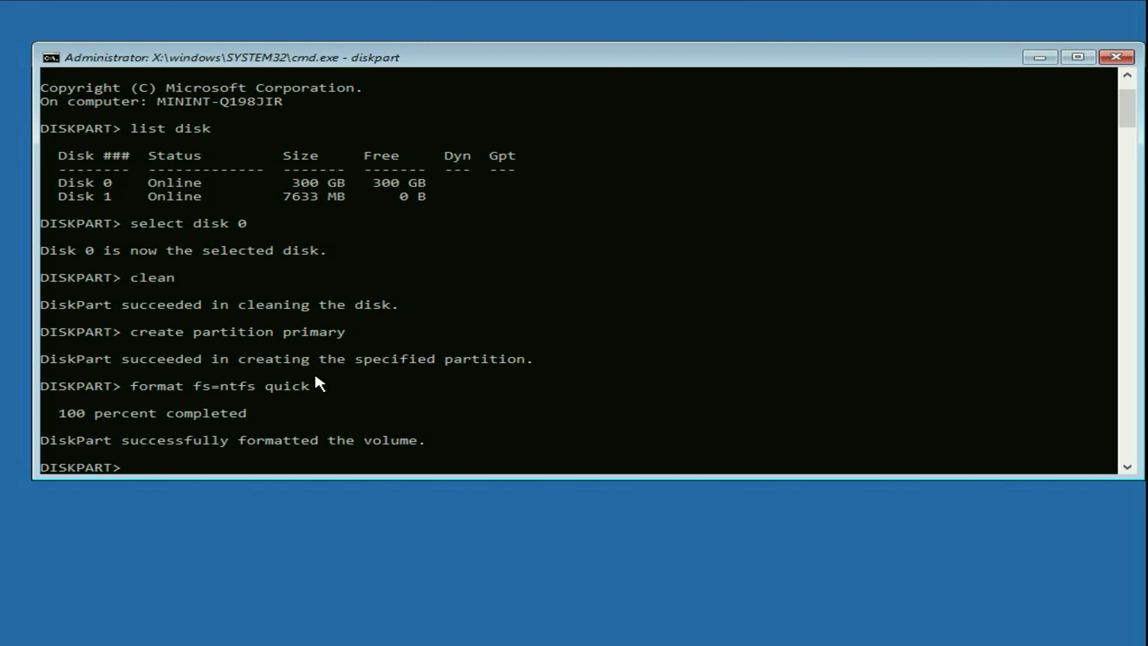
pyautogui.scroll(-7, 315, 376)
pyautogui.scroll(-5, 316, 377)
pyautogui.scroll(13, 315, 377)
pyautogui.scroll(-2, 315, 377)
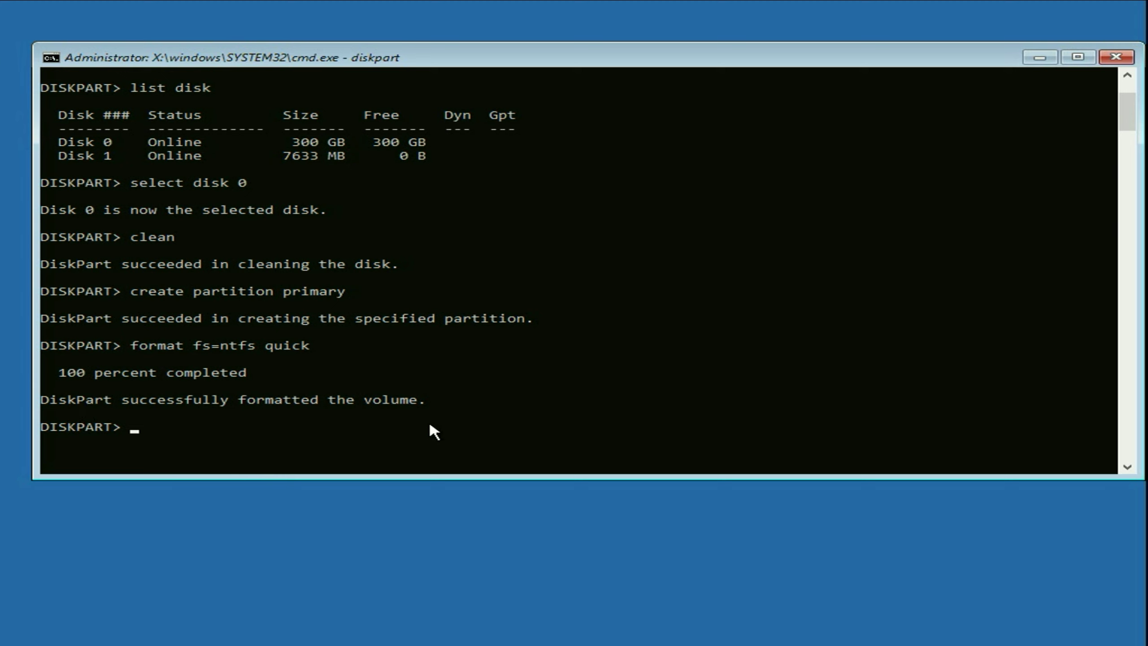
pyautogui.write('e')
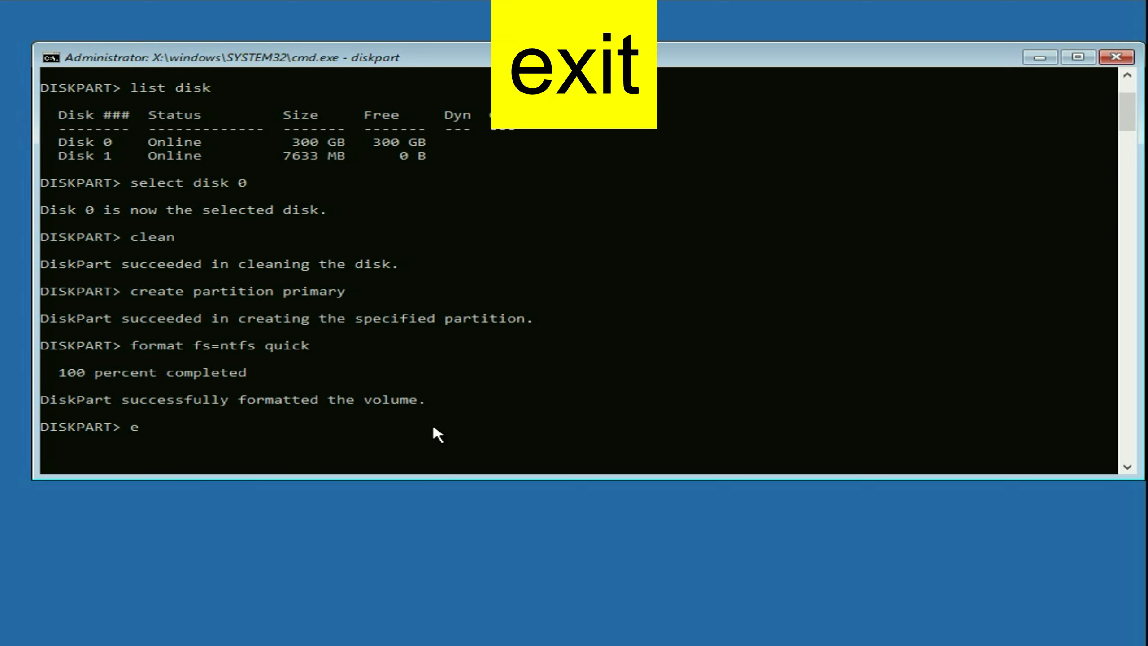
pyautogui.write('xit')
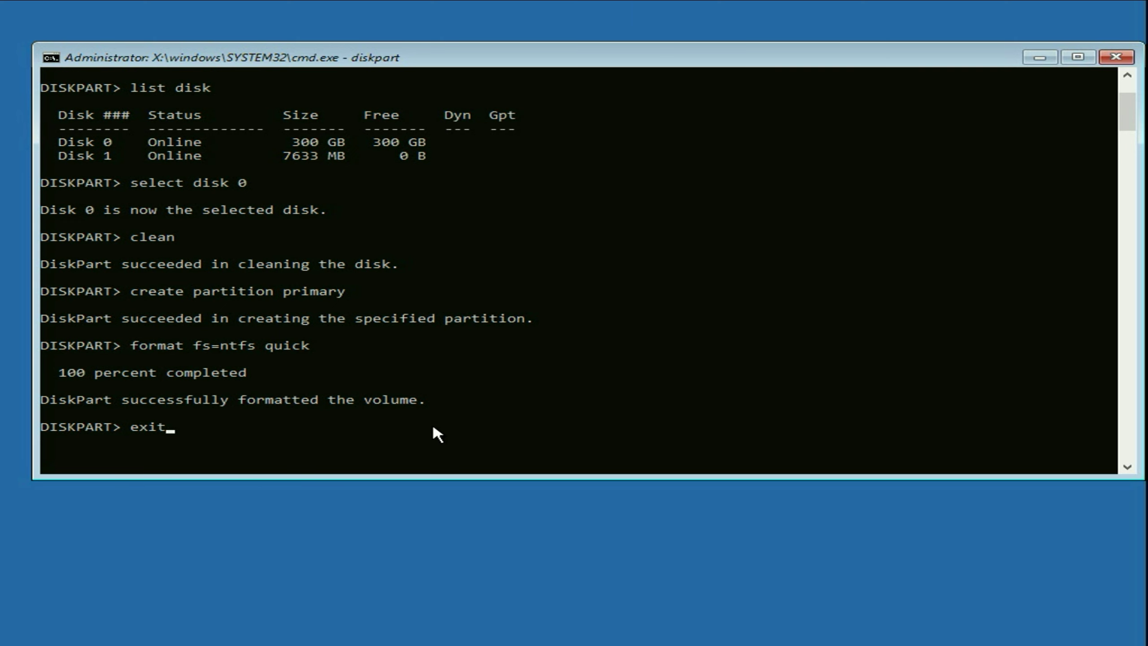
# Step: Run 'exit' twice to quit DiskPart and close the console
pyautogui.press('Return')
pyautogui.write('e')
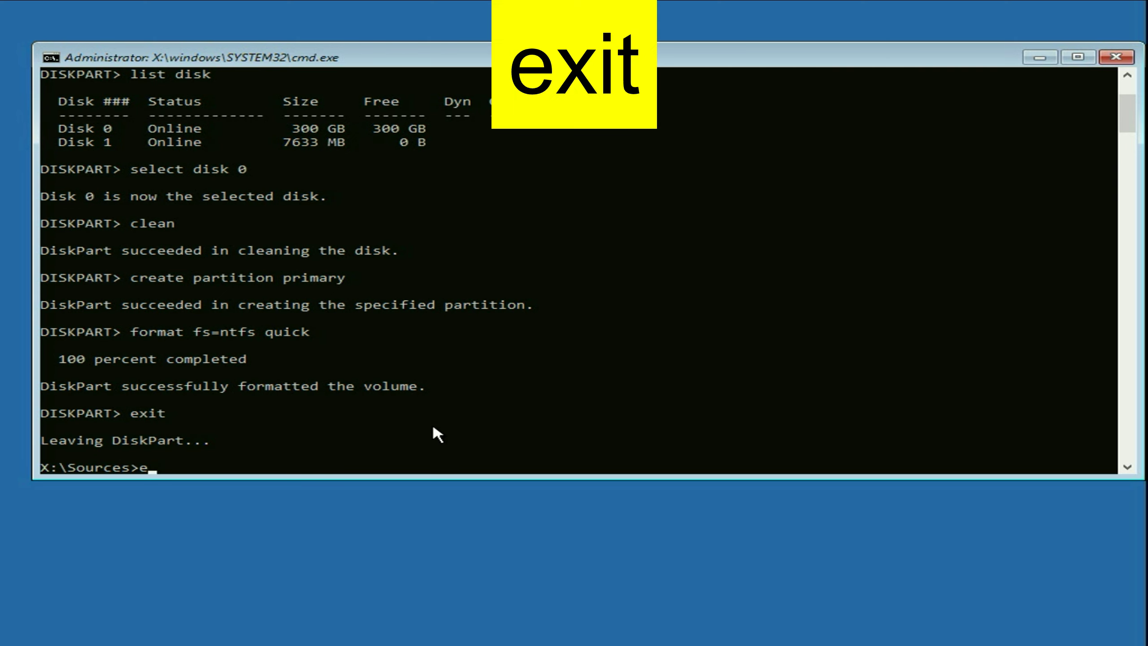
pyautogui.write('xit')
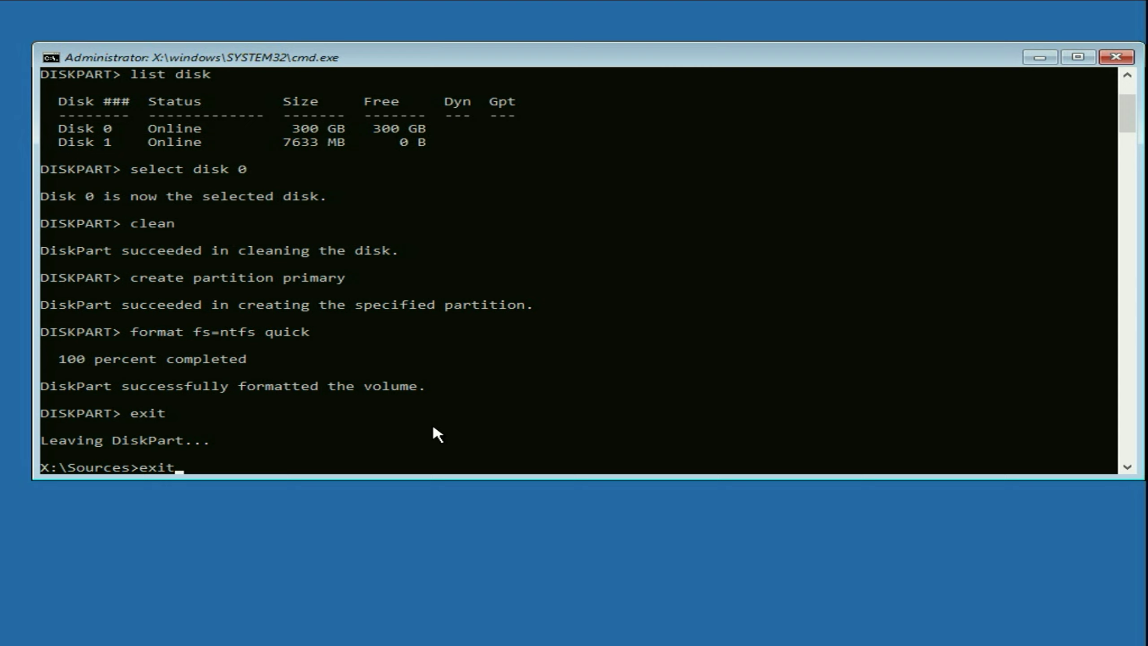
pyautogui.press('Return')
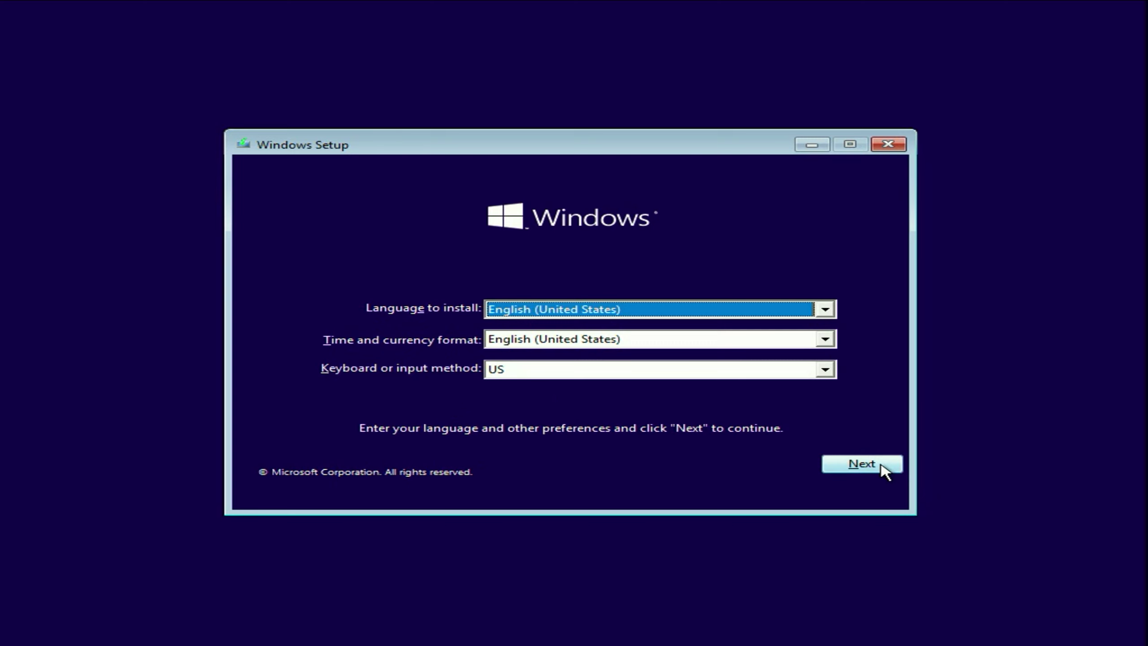
# Step: Accept the language settings, start the installation and skip the product key
pyautogui.click(884, 471)
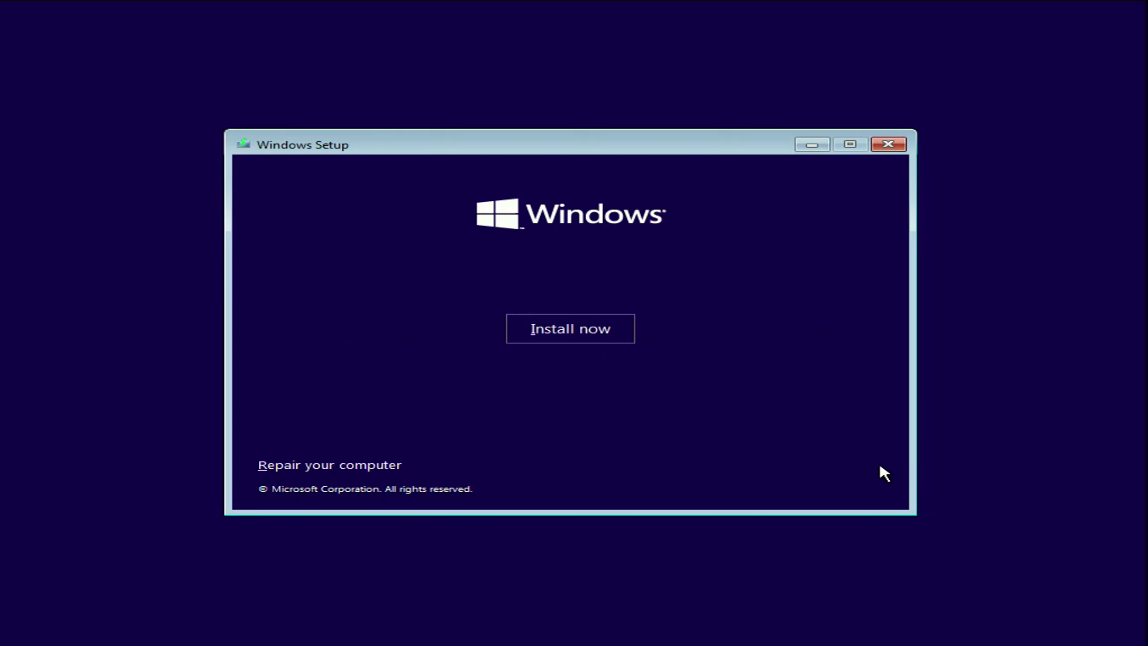
pyautogui.click(566, 340)
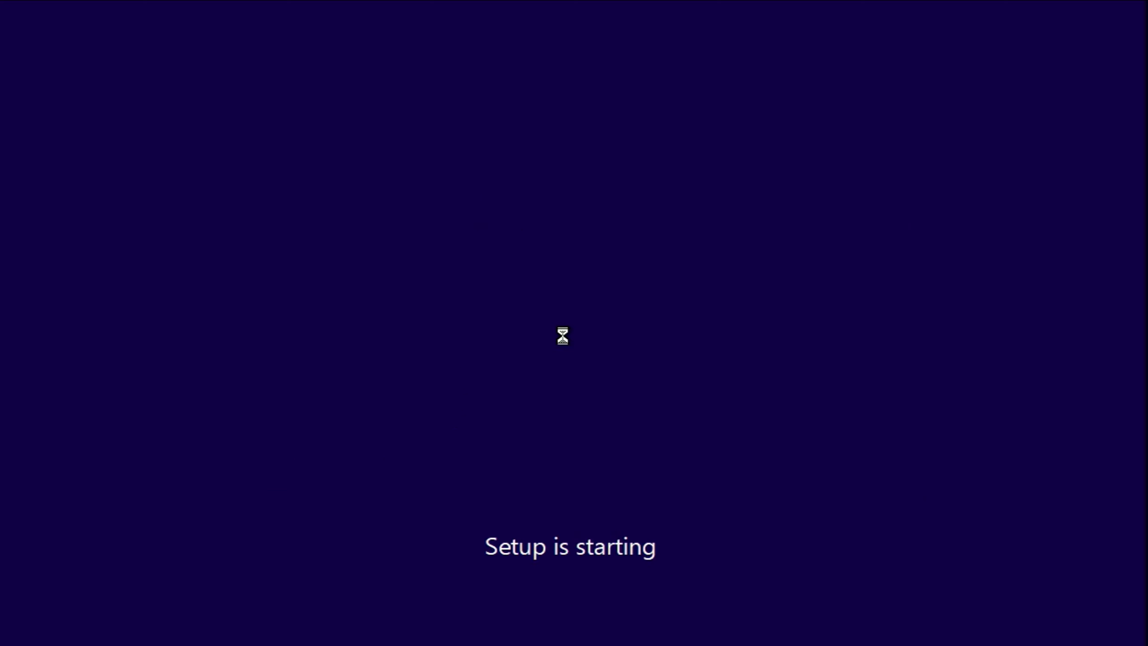
pyautogui.click(682, 472)
# Step: Choose Windows 10 Pro, accept the license terms, and pick the Custom install
pyautogui.click(372, 289)
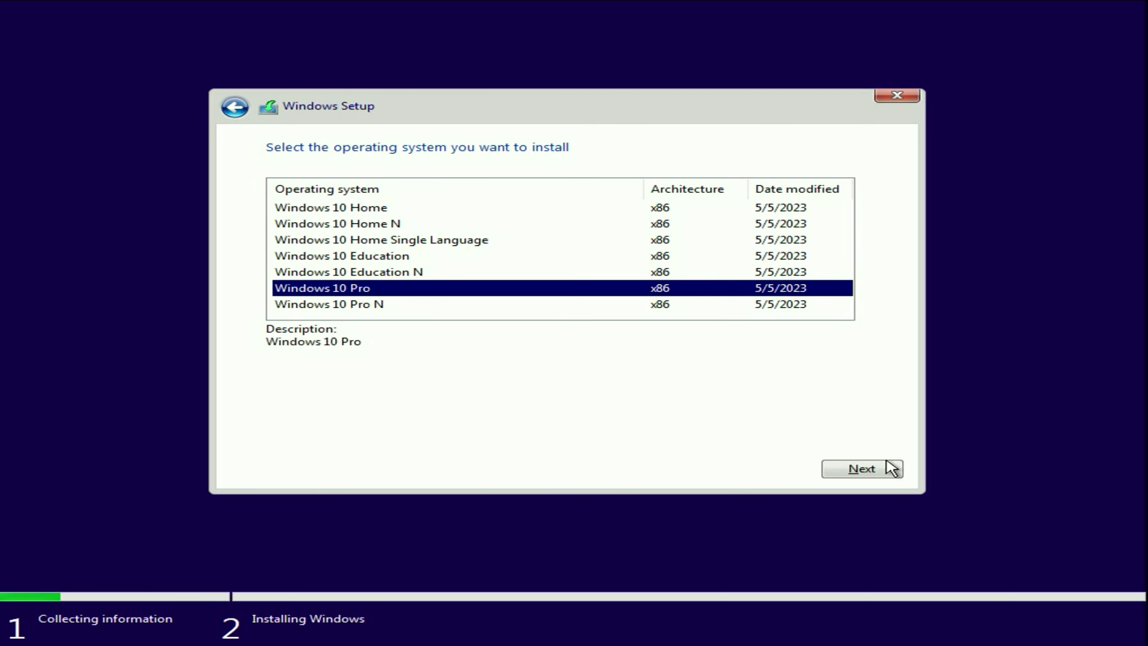
pyautogui.click(872, 476)
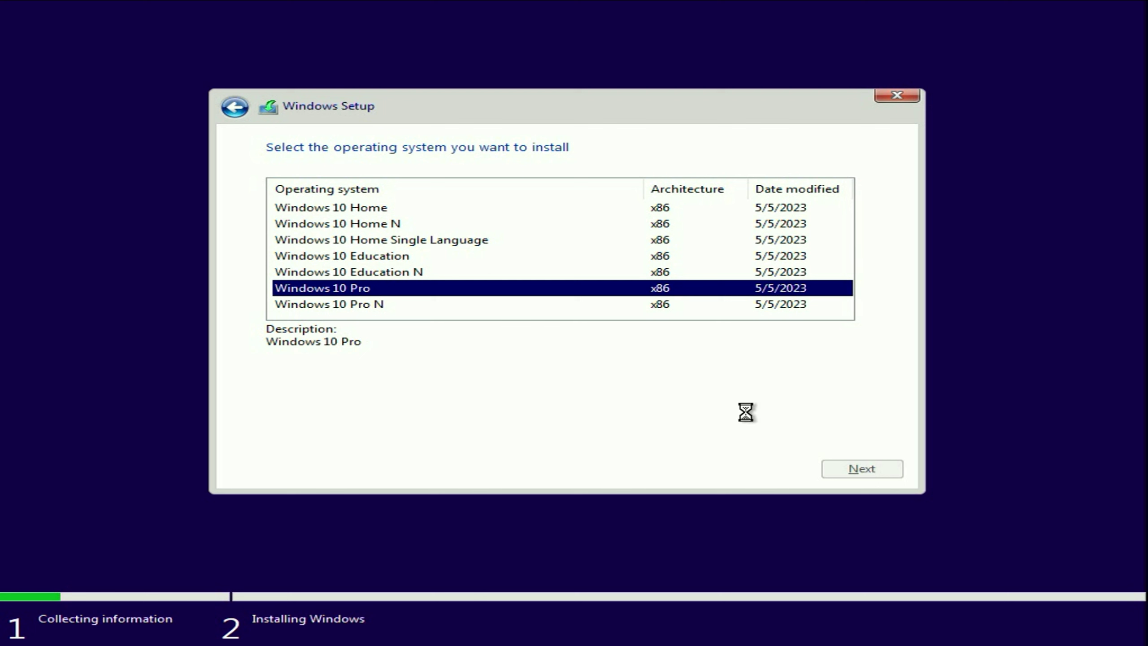
pyautogui.click(295, 433)
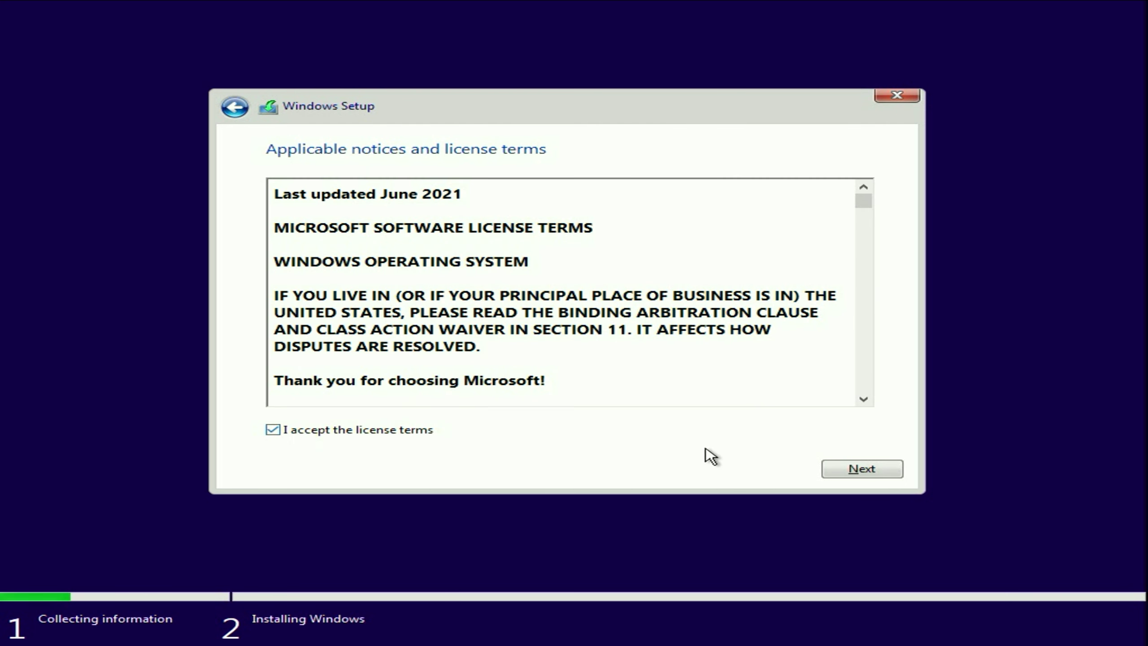
pyautogui.click(830, 465)
pyautogui.click(463, 310)
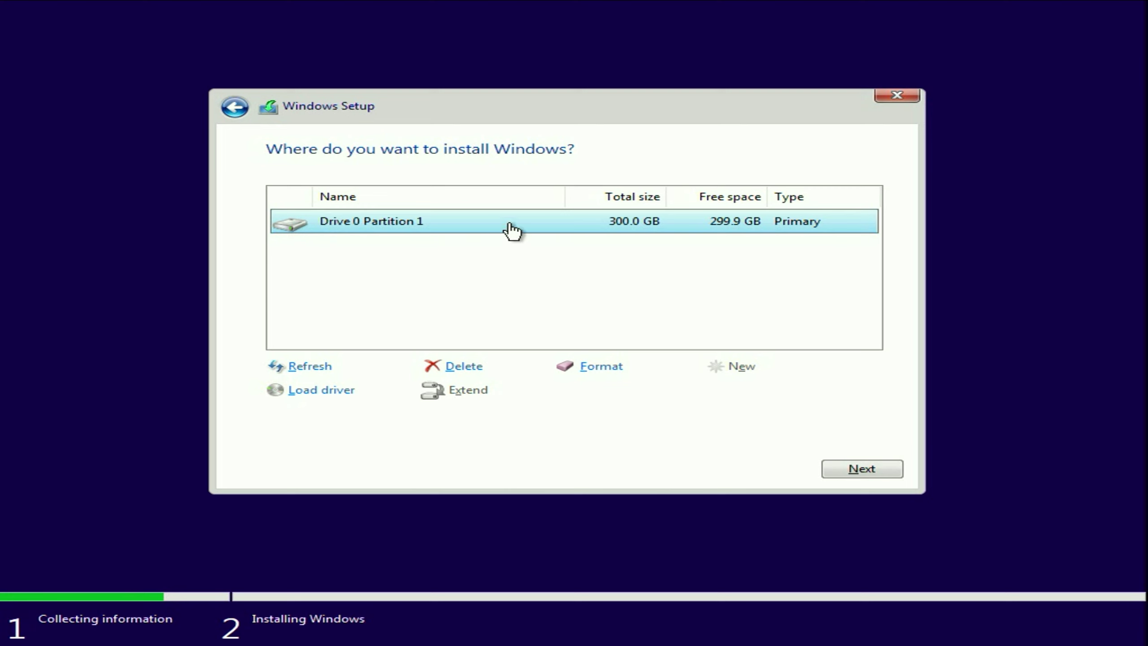
# Step: Delete Drive 0 Partition 1 and confirm the warning
pyautogui.click(464, 368)
pyautogui.click(721, 392)
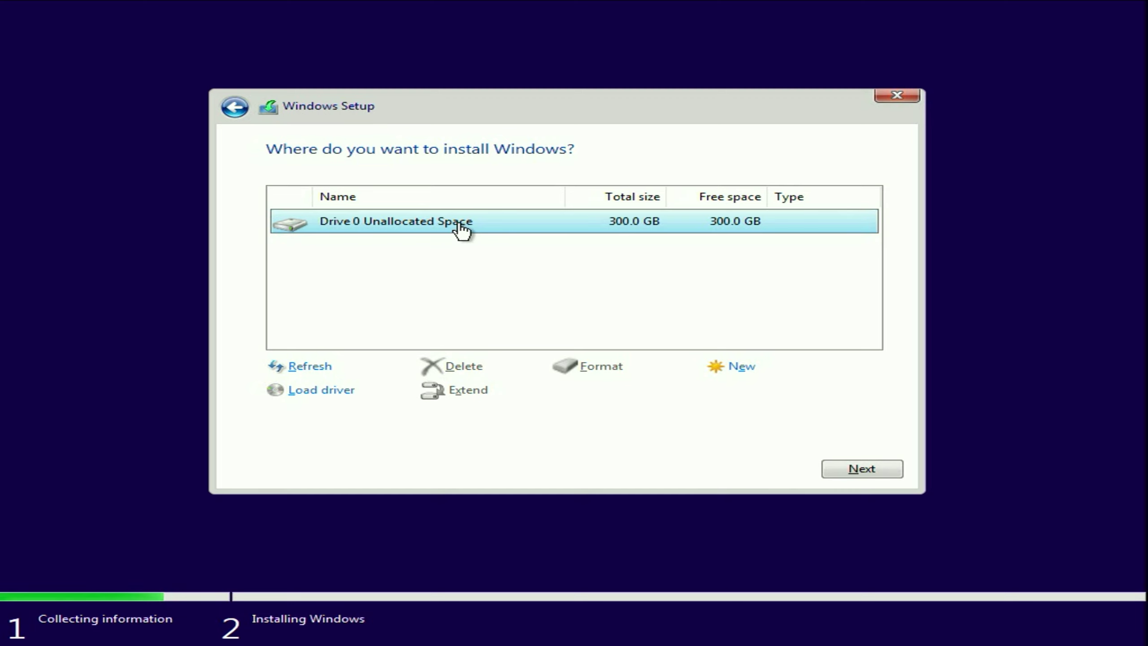
# Step: Create a 202.3 GB partition, letting Setup add its 50 MB System Reserved partition
pyautogui.click(737, 366)
pyautogui.write('207198')
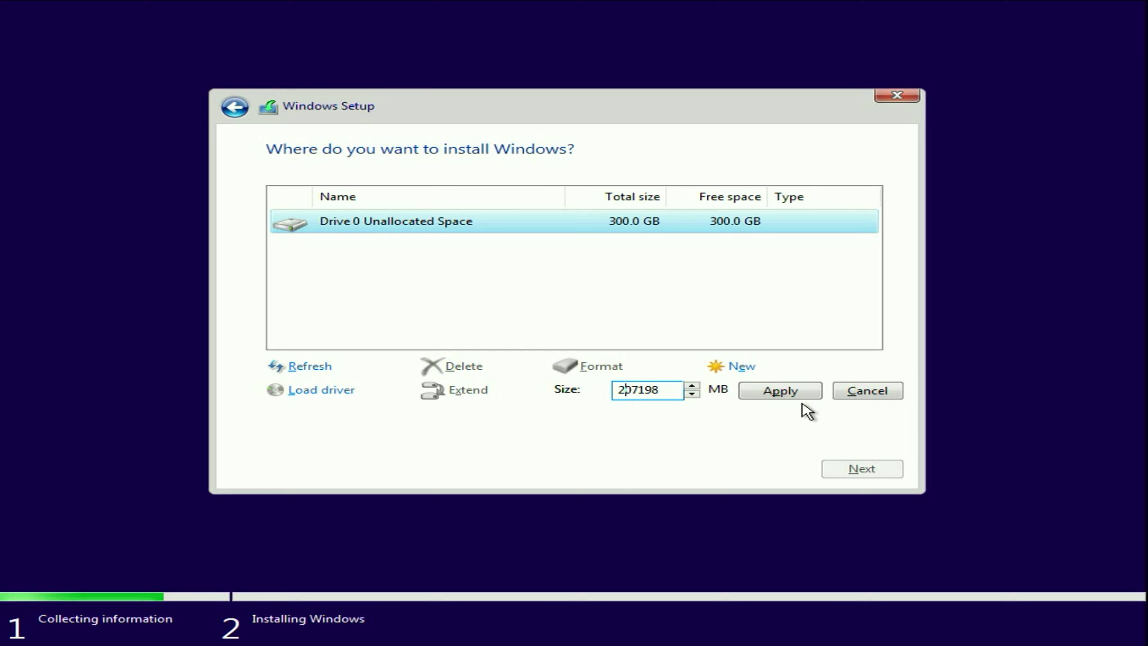
pyautogui.click(791, 395)
pyautogui.click(728, 393)
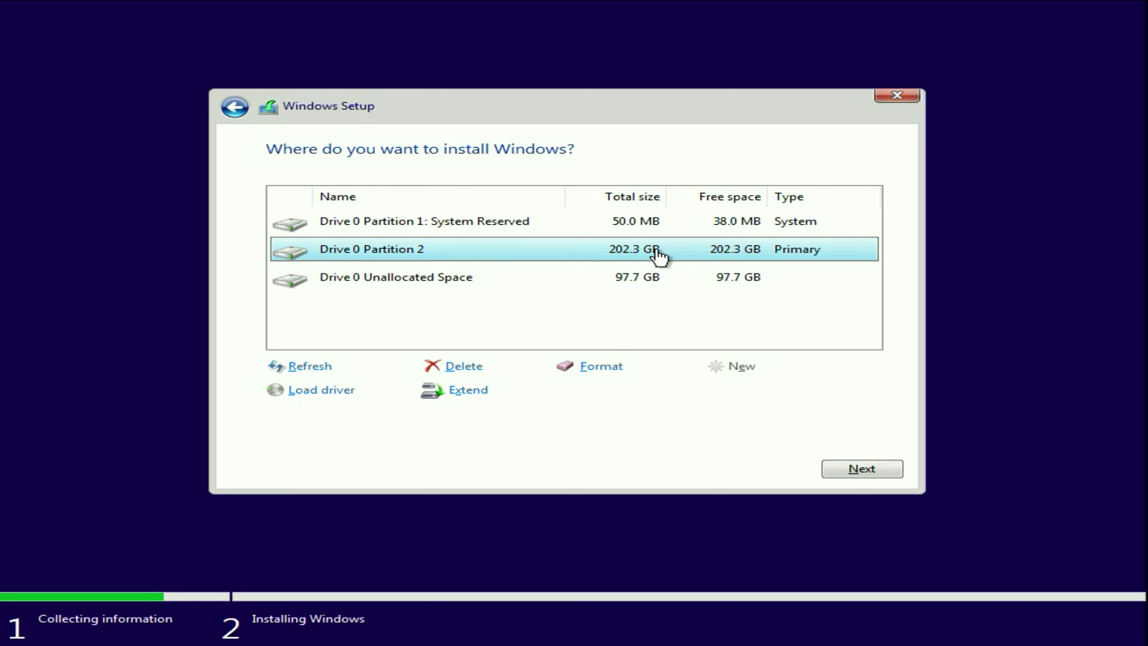
# Step: Make the remaining space the 97.7 GB Partition 3, then select Partition 2
pyautogui.click(621, 277)
pyautogui.click(741, 368)
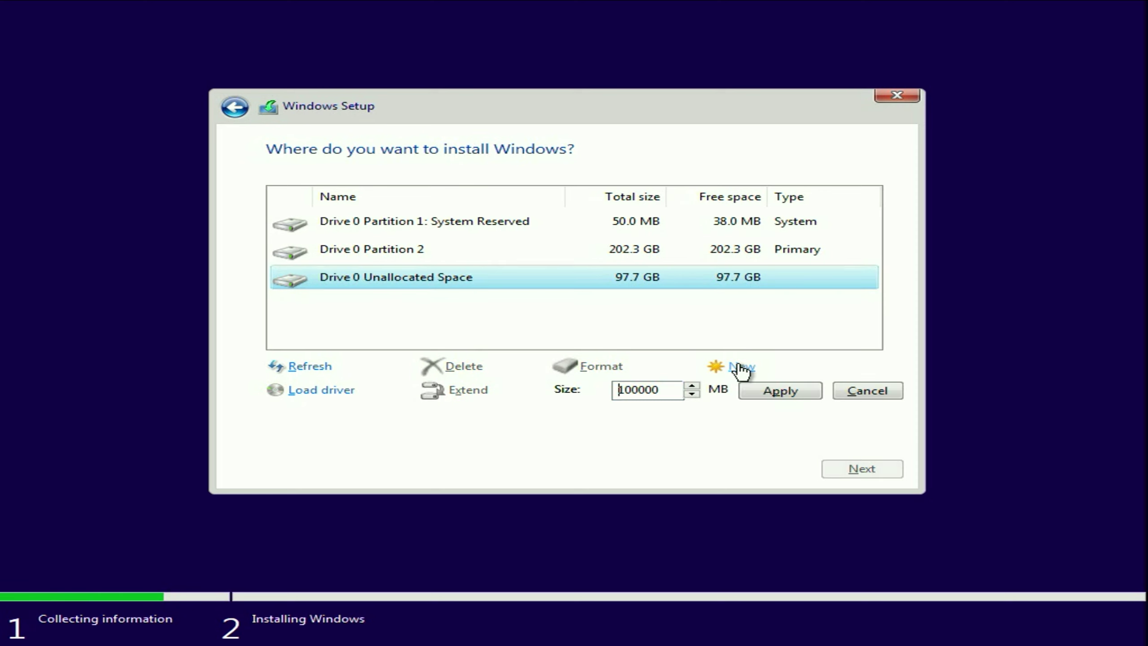
pyautogui.click(759, 395)
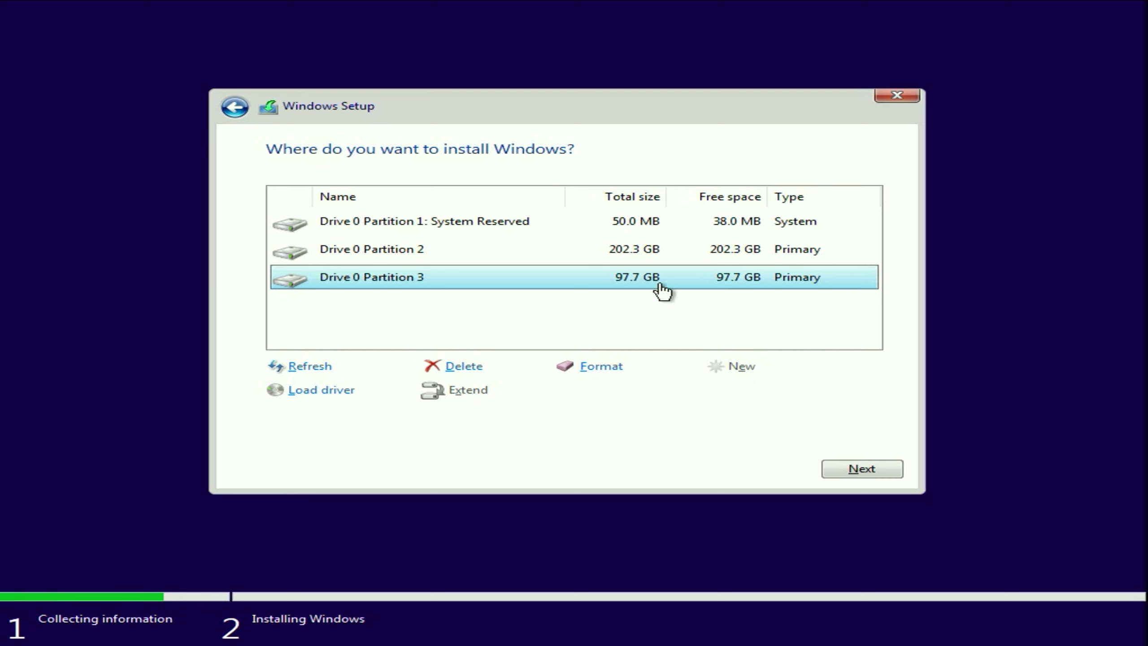
pyautogui.click(689, 256)
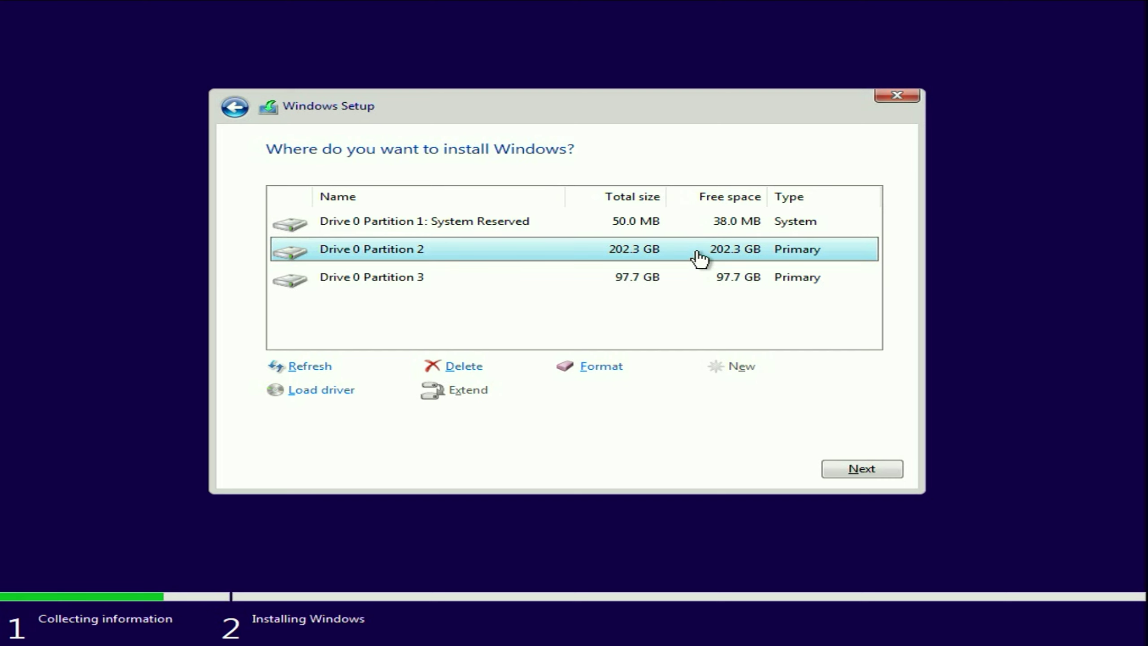
# Step: Begin the Windows installation onto Drive 0 Partition 2
pyautogui.click(884, 469)
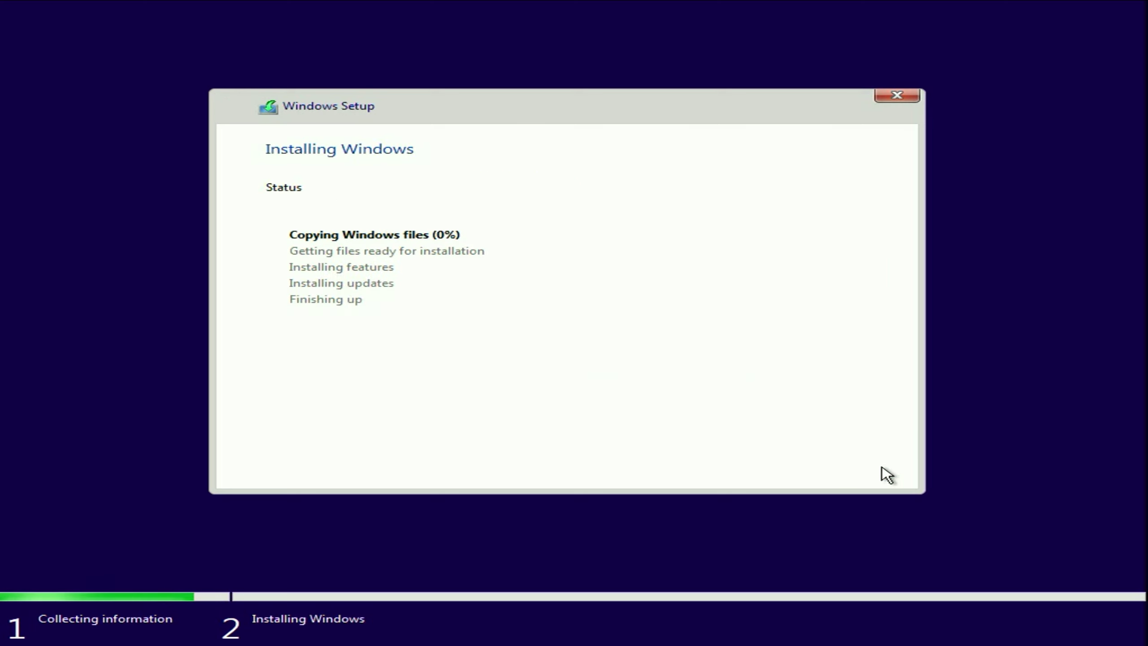